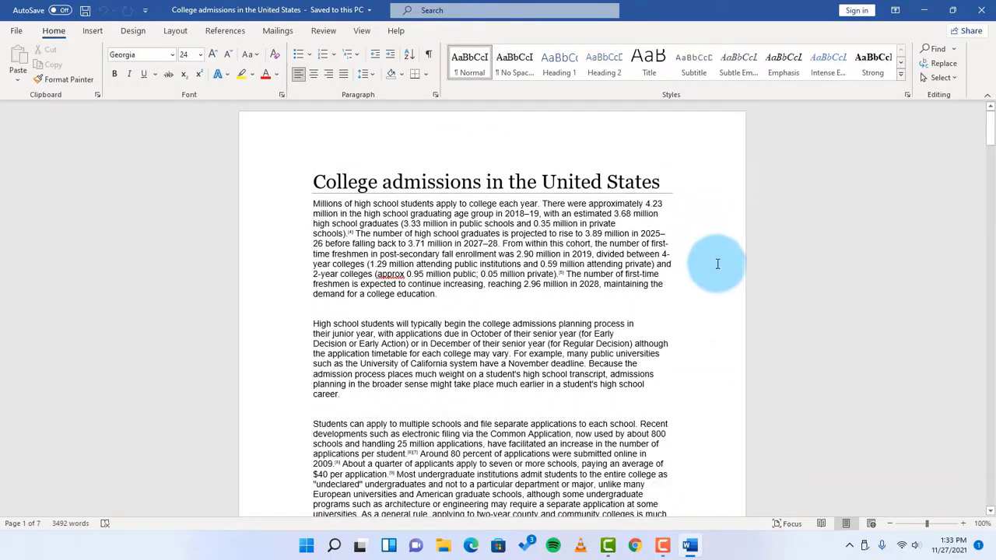
Insert the built-in Banded footer with centered page numbers throughout the document
scroll(728, 268, "down", 8)
scroll(738, 266, "up", 10)
scroll(737, 266, "up", 1)
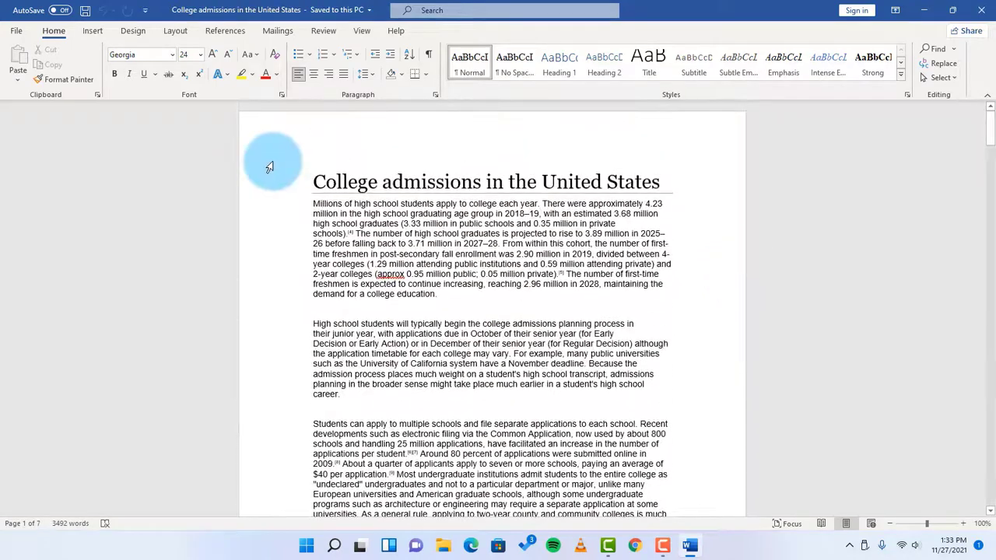
left_click(91, 31)
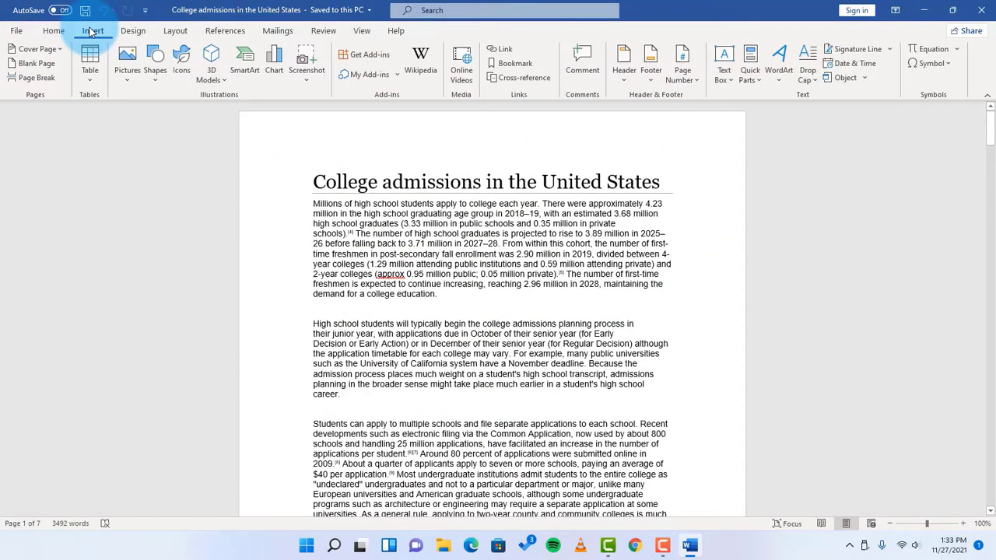
left_click(653, 84)
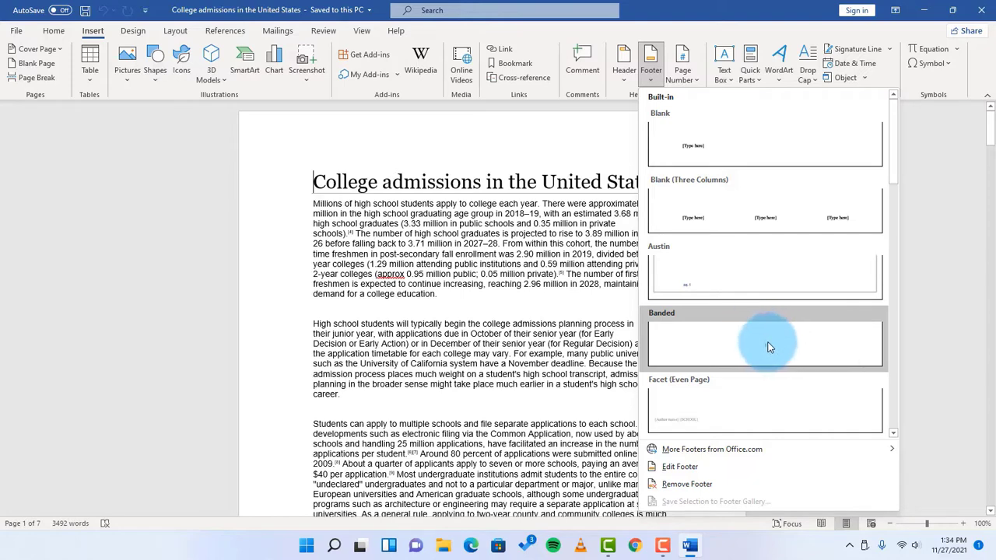
left_click(769, 347)
left_click(470, 463)
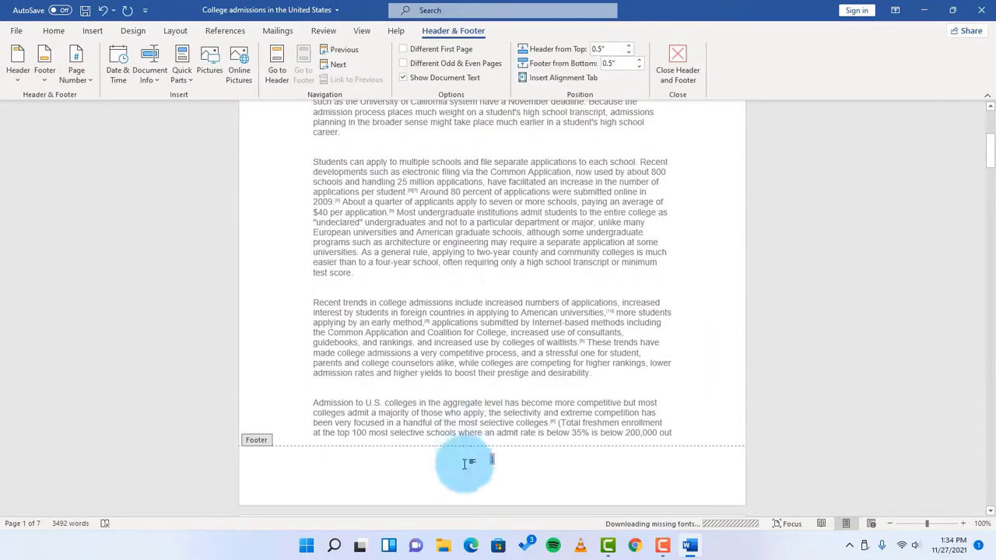
Review the page numbers in the footers of the first few pages
scroll(894, 390, "down", 10)
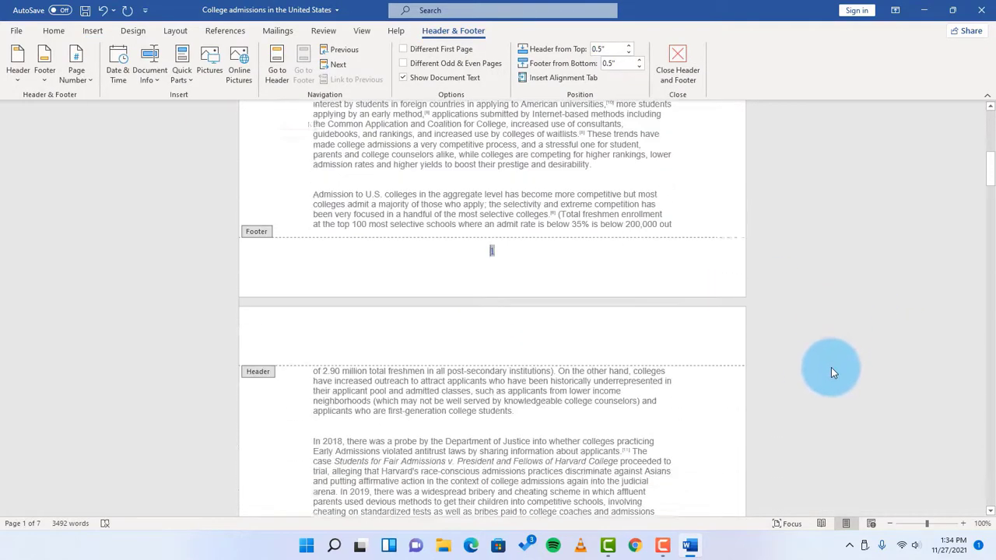
scroll(835, 368, "down", 12)
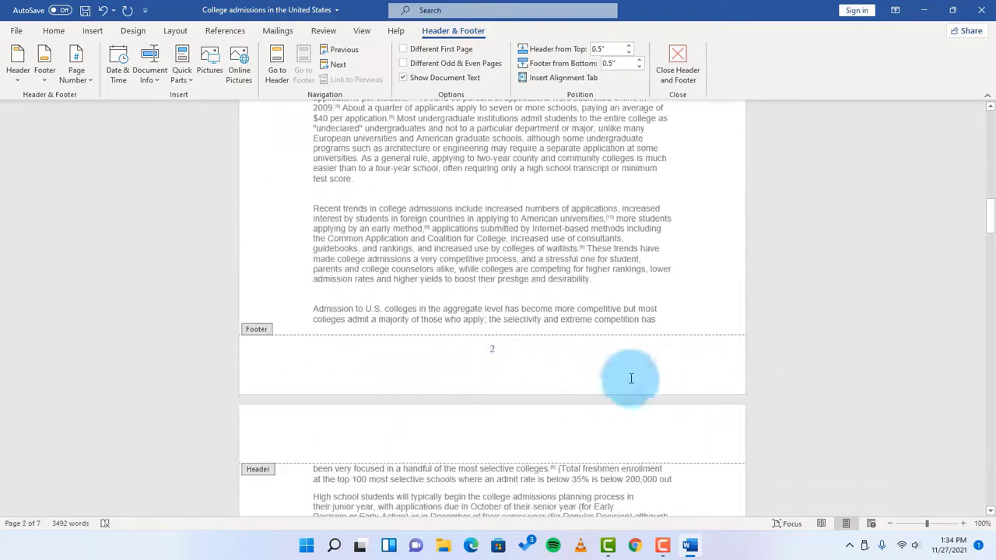
scroll(878, 394, "down", 12)
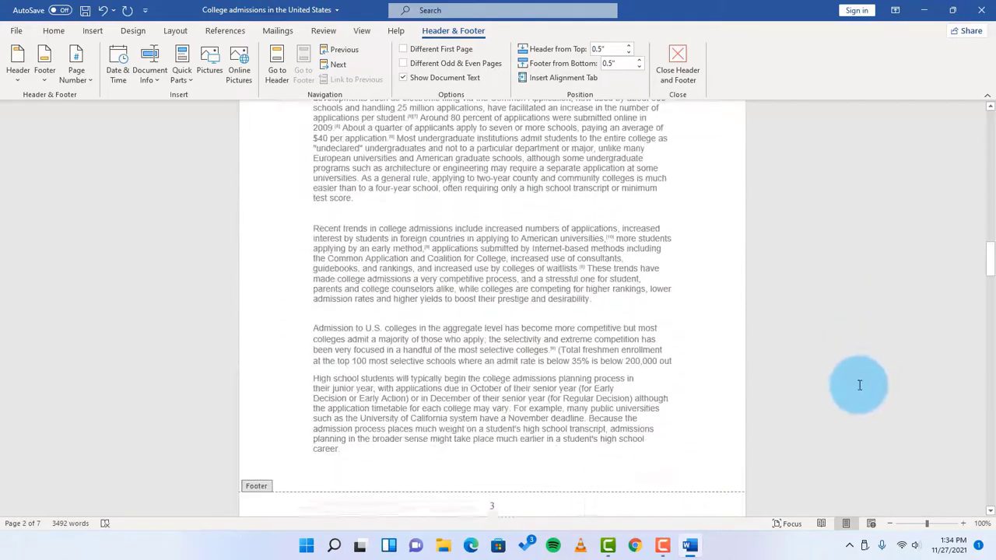
scroll(822, 401, "up", 9)
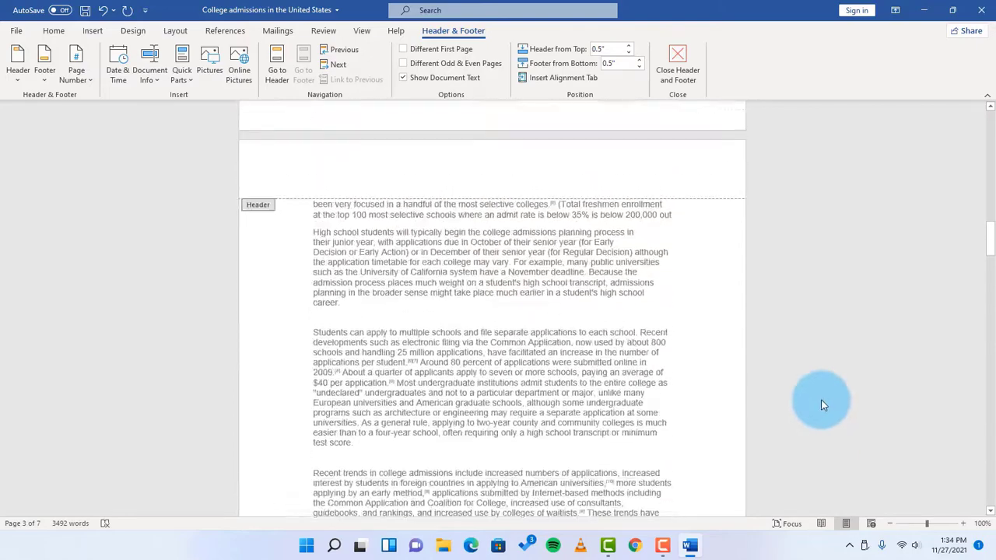
scroll(837, 399, "up", 10)
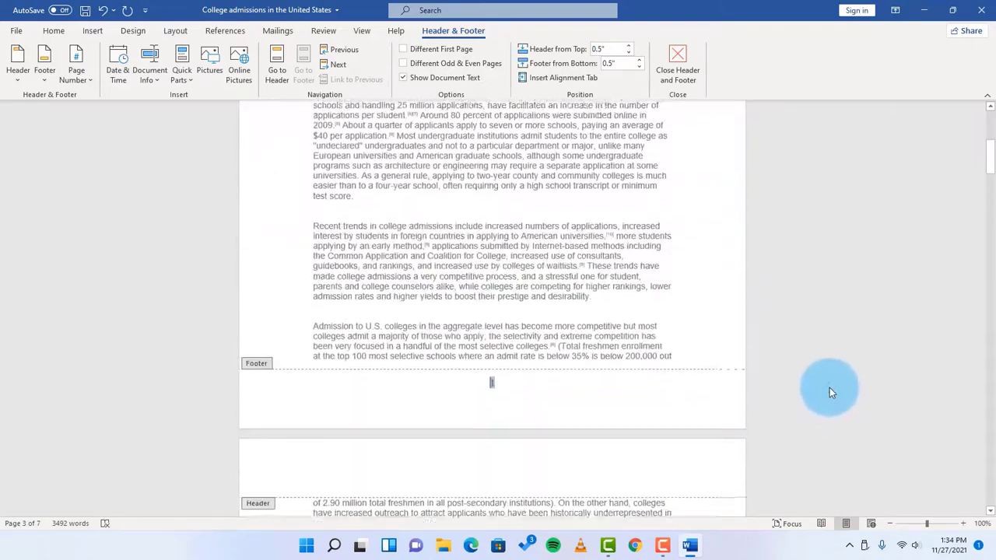
scroll(831, 388, "down", 4)
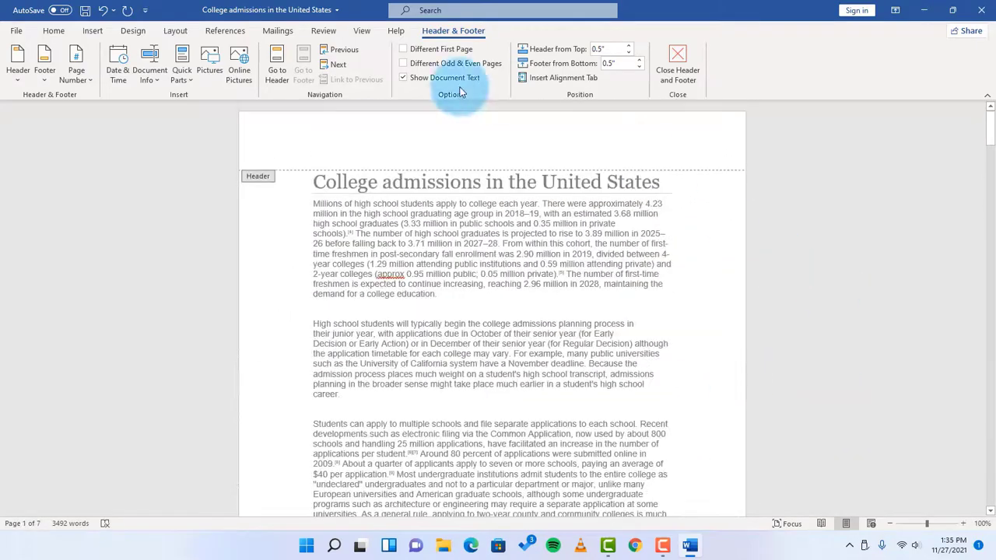
scroll(817, 277, "down", 9)
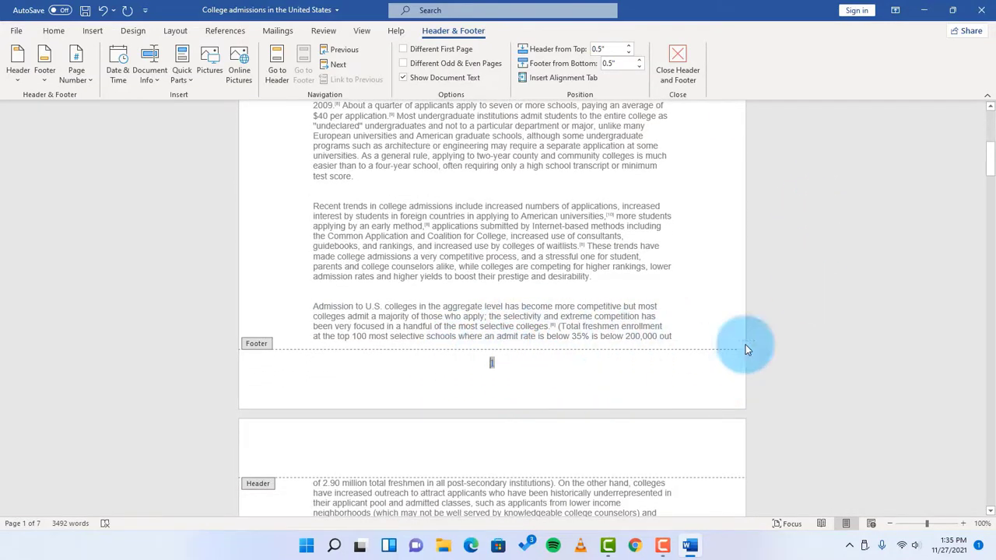
scroll(790, 355, "down", 12)
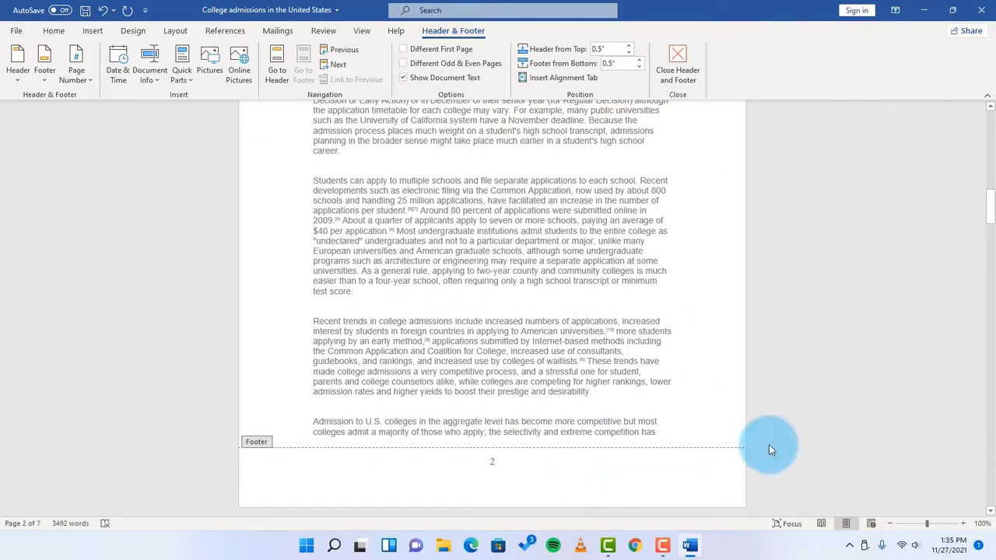
scroll(778, 434, "up", 5)
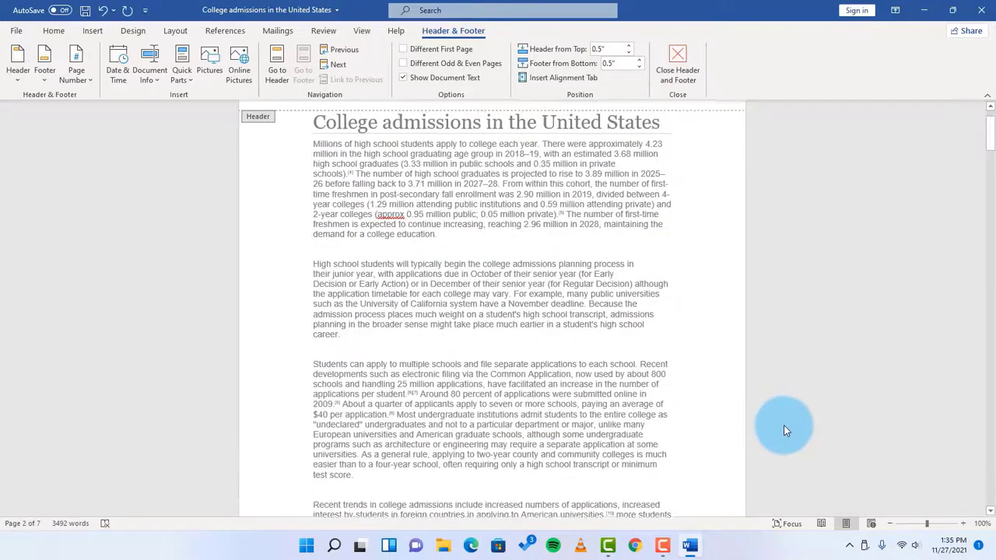
scroll(785, 429, "up", 2)
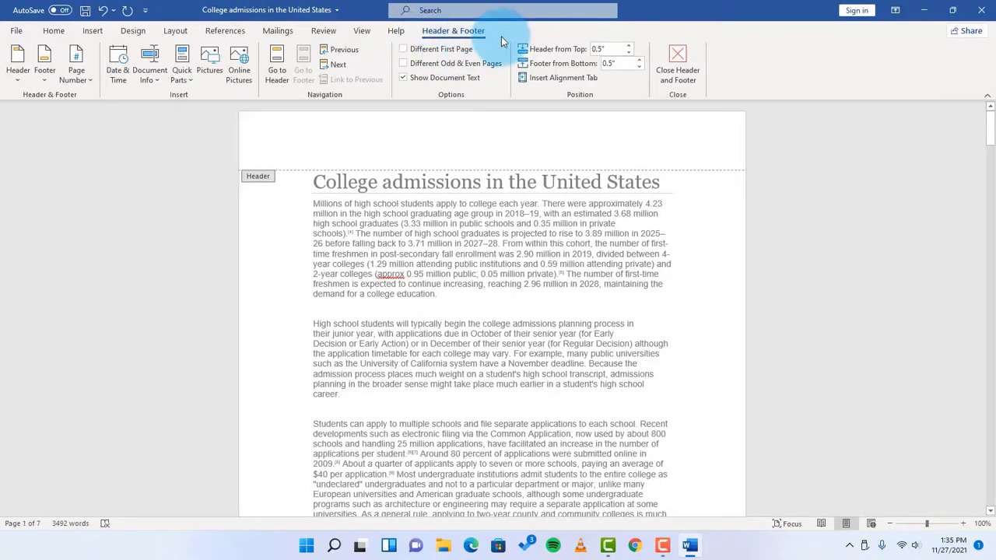
Enable Different First Page to omit the number from page one, check the footers, and close header and footer editing
left_click(404, 49)
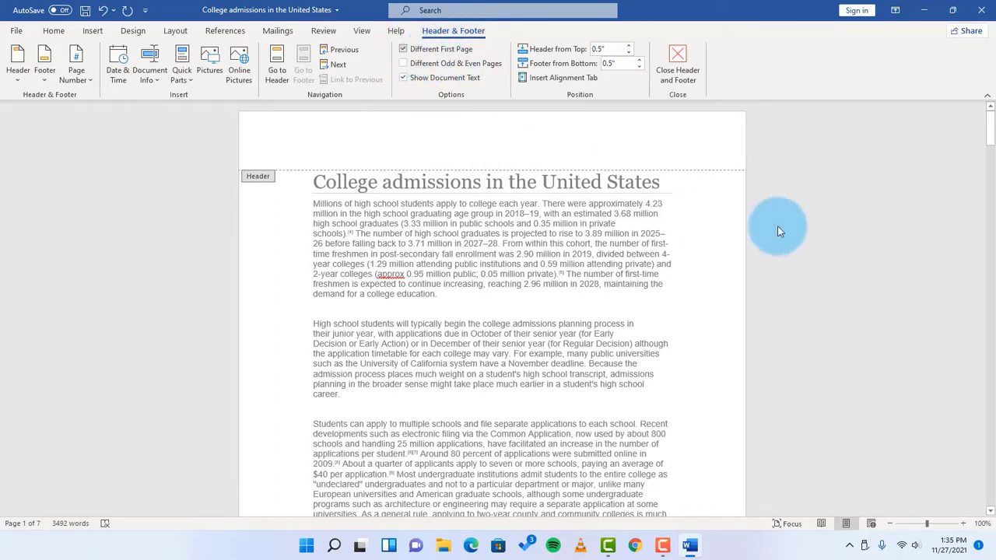
scroll(782, 298, "down", 15)
scroll(544, 264, "up", 2)
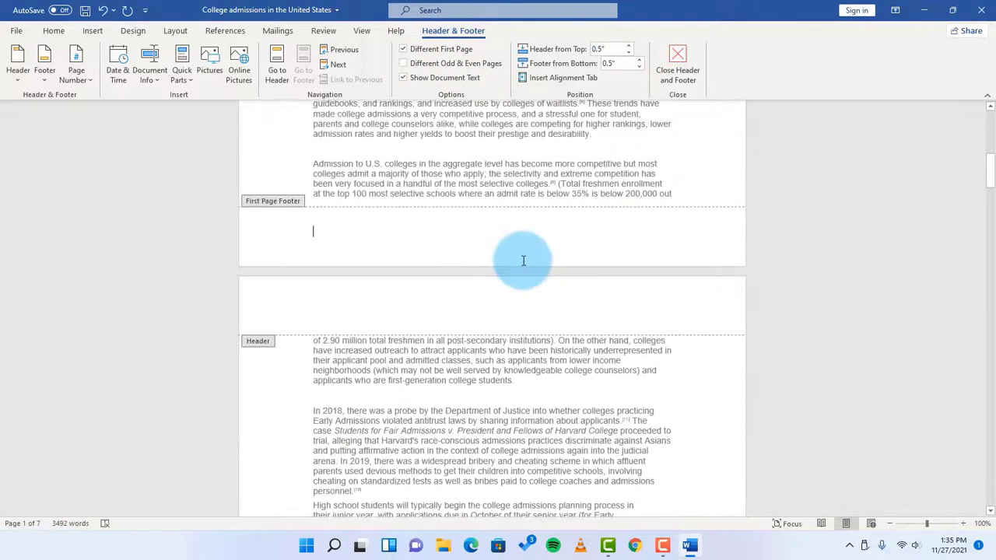
left_click(421, 231)
scroll(789, 282, "up", 3)
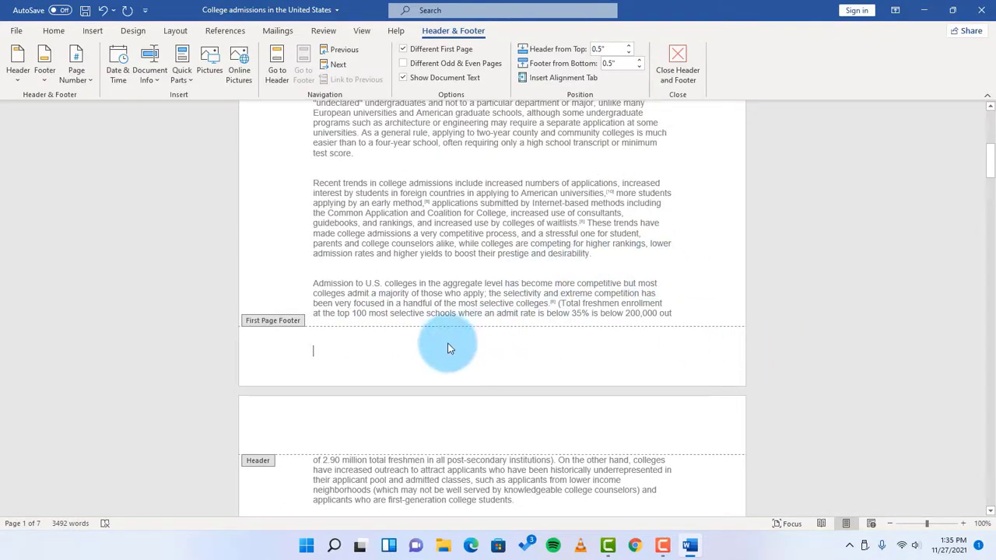
scroll(818, 355, "down", 18)
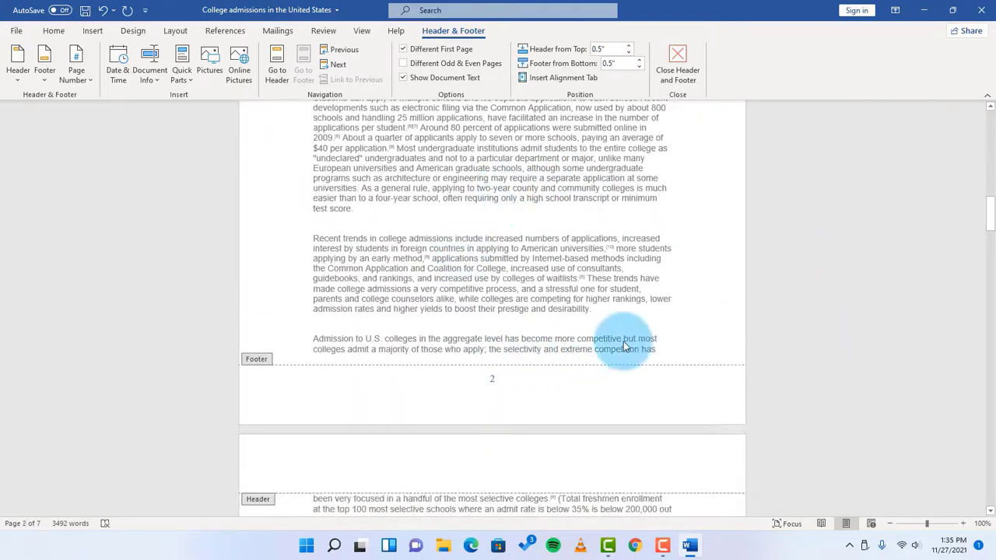
left_click(458, 384)
scroll(808, 374, "down", 18)
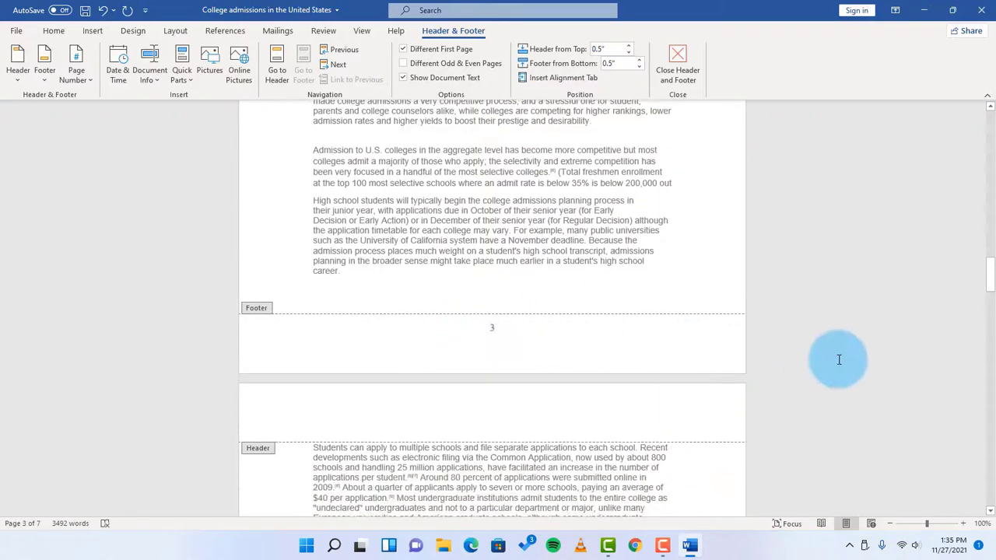
scroll(841, 362, "down", 10)
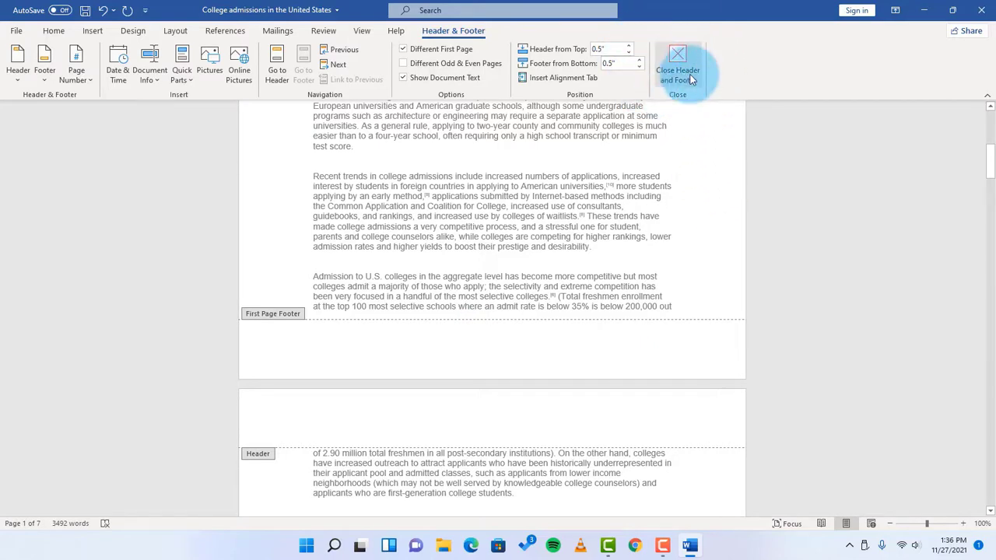
left_click(682, 56)
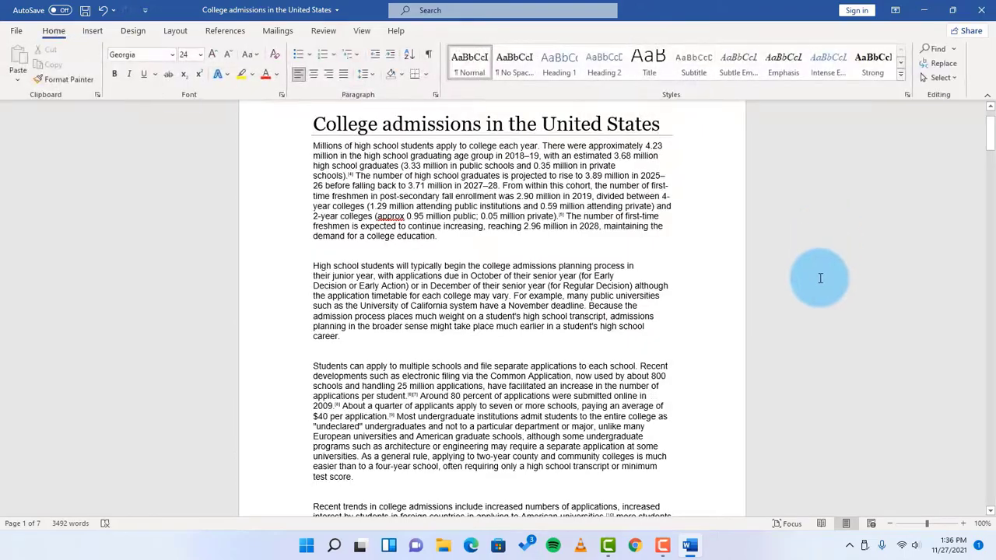
Undo the first-page setting and the Banded footer insertion, and return to the start of the document
scroll(820, 279, "down", 6)
key("ctrl+z")
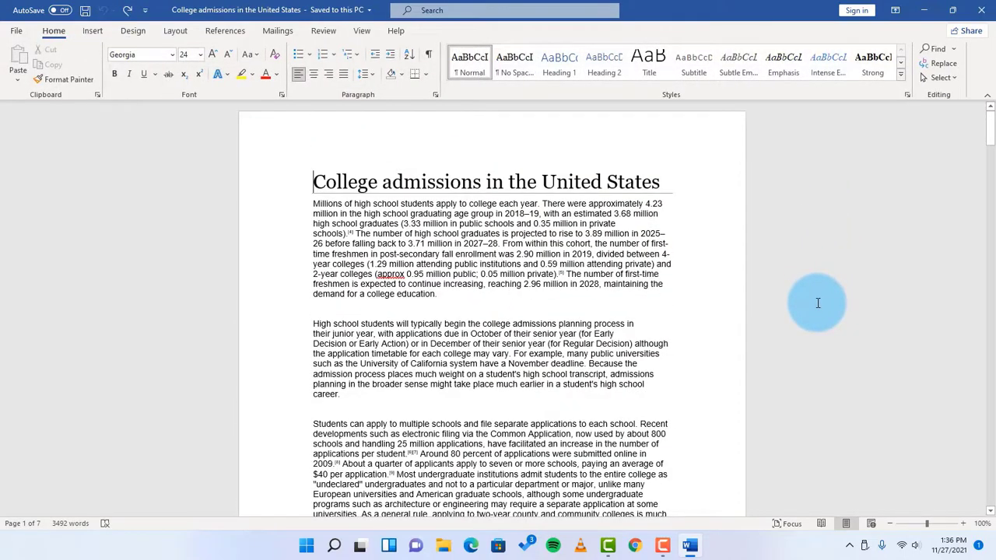
scroll(818, 303, "down", 6)
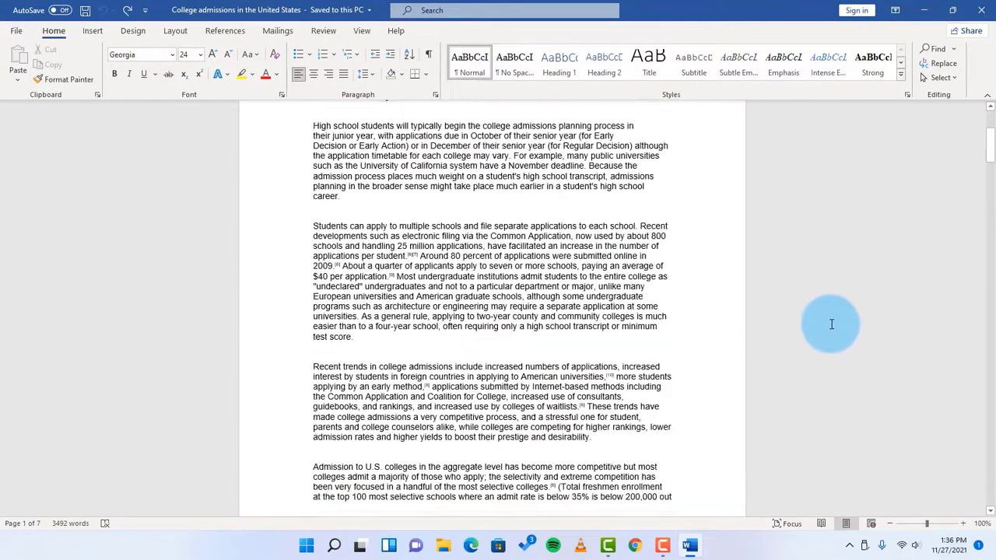
left_click_drag(990, 150, 964, 67)
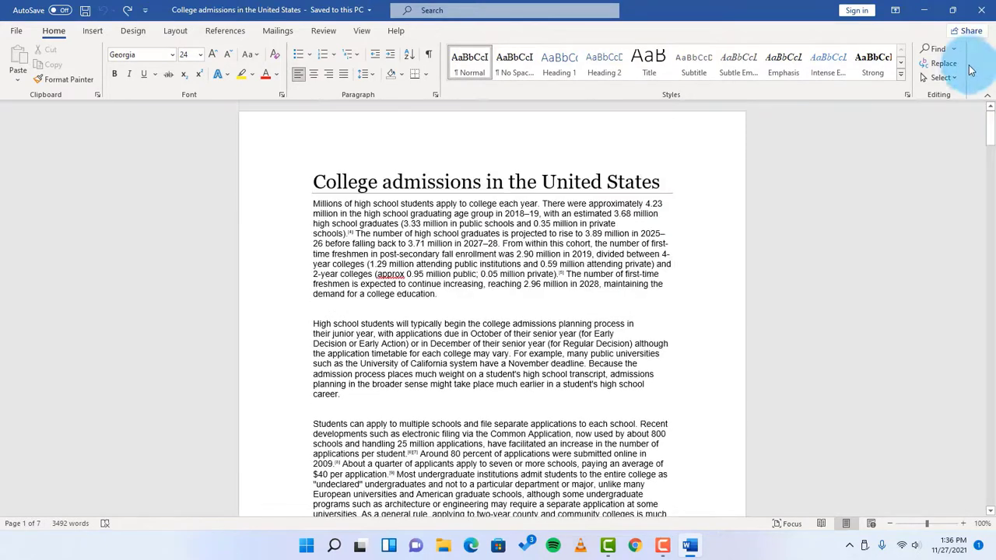
Add page numbers at the bottom of the pages using the centered Plain Number 2 style
left_click(93, 32)
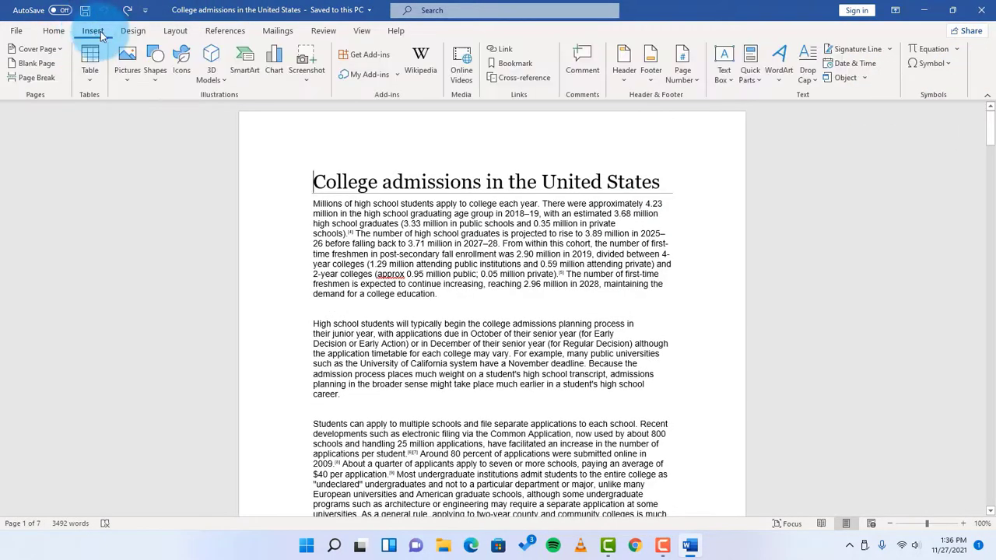
left_click(697, 78)
mouse_move(703, 123)
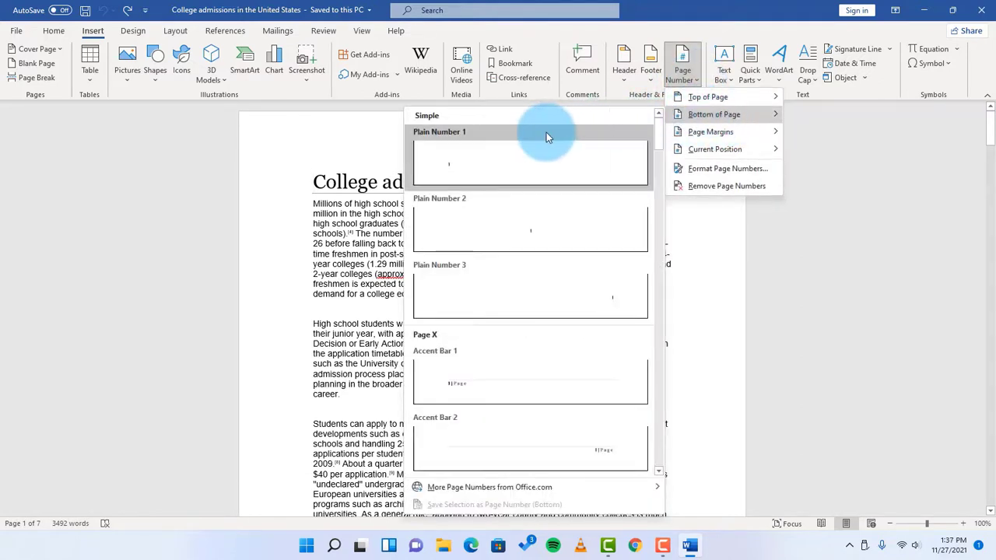
left_click(504, 225)
Examine the page numbers in the footers across the first pages, including the number on page one
scroll(483, 226, "down", 3)
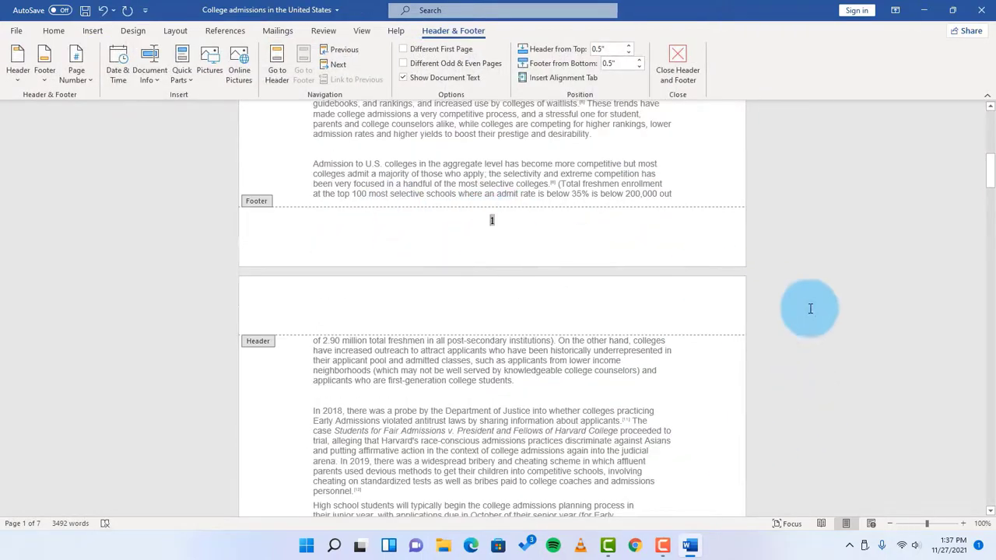
scroll(873, 358, "down", 2)
scroll(864, 361, "down", 6)
scroll(848, 359, "up", 7)
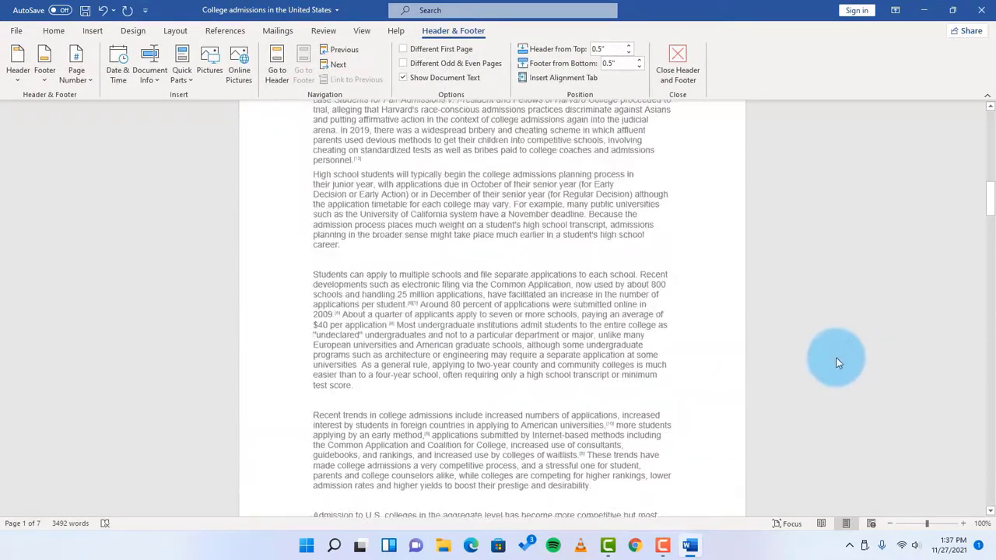
scroll(832, 363, "up", 5)
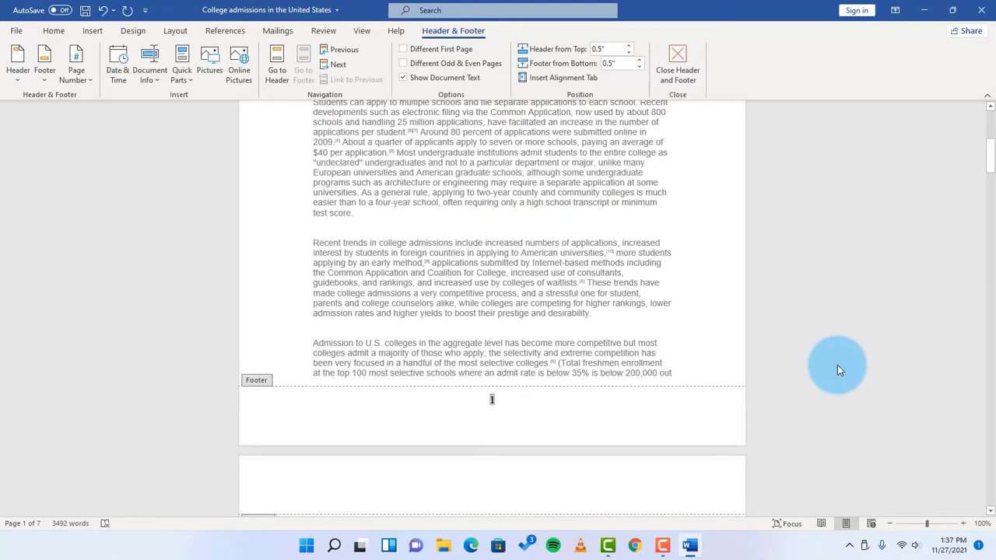
scroll(840, 369, "up", 2)
scroll(841, 372, "down", 3)
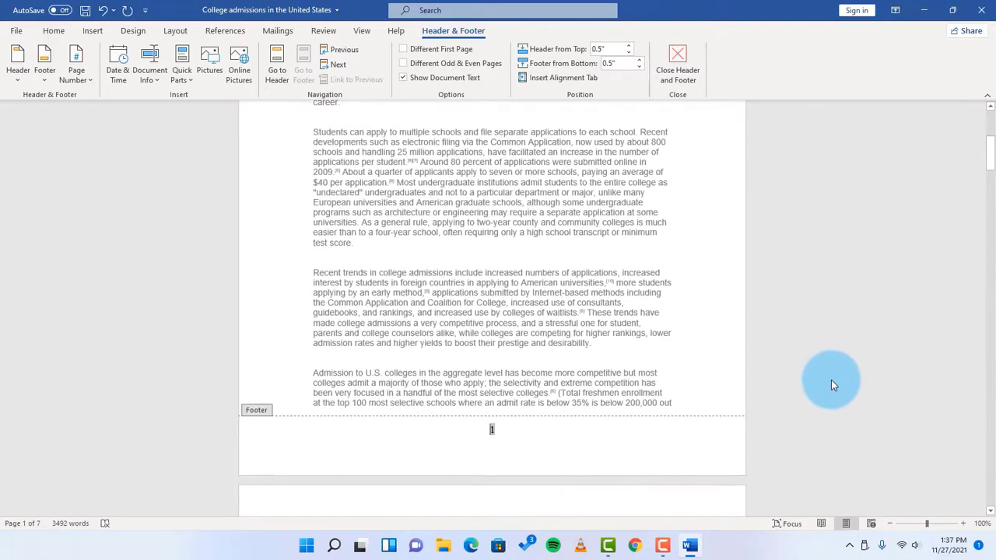
left_click(515, 454)
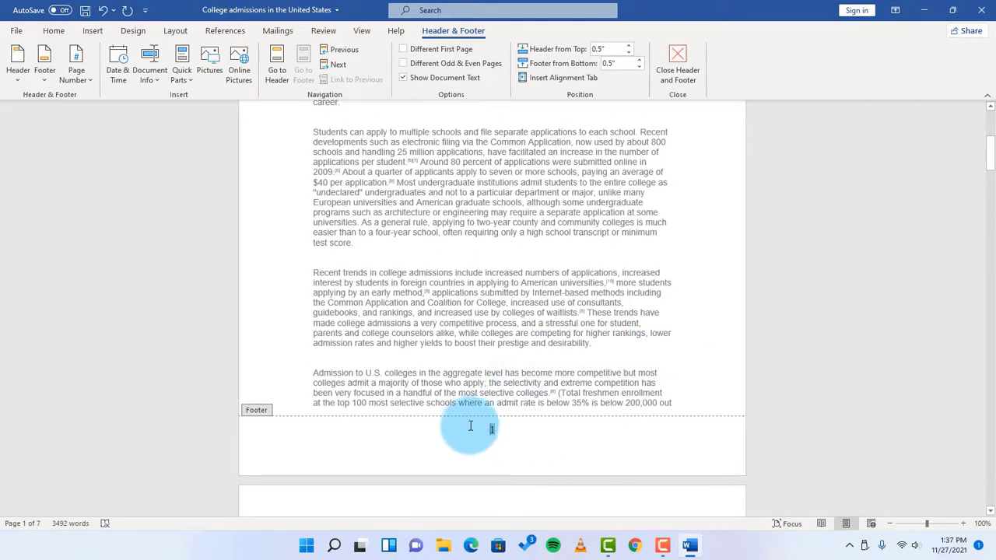
scroll(647, 376, "up", 7)
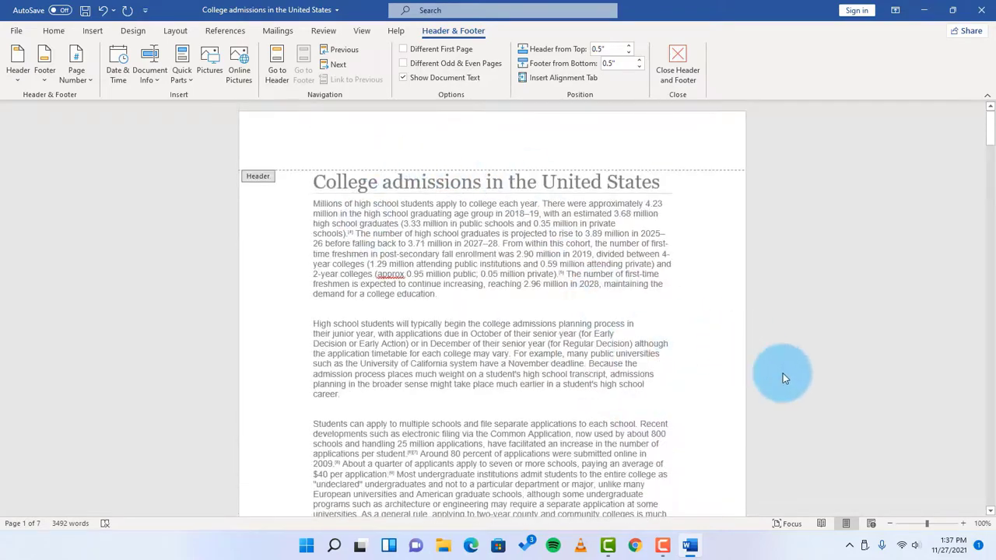
scroll(786, 377, "down", 7)
scroll(791, 382, "down", 8)
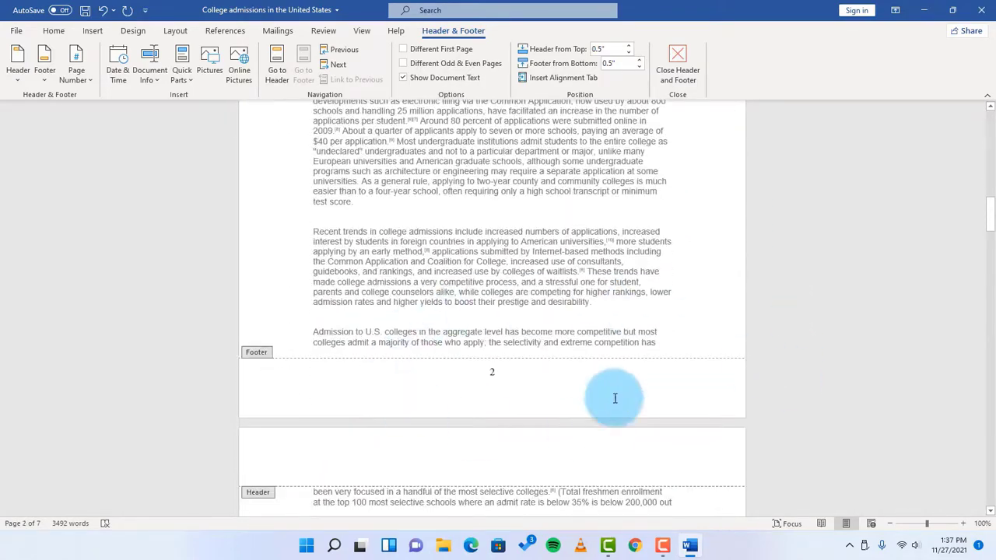
scroll(790, 399, "up", 8)
scroll(778, 373, "up", 4)
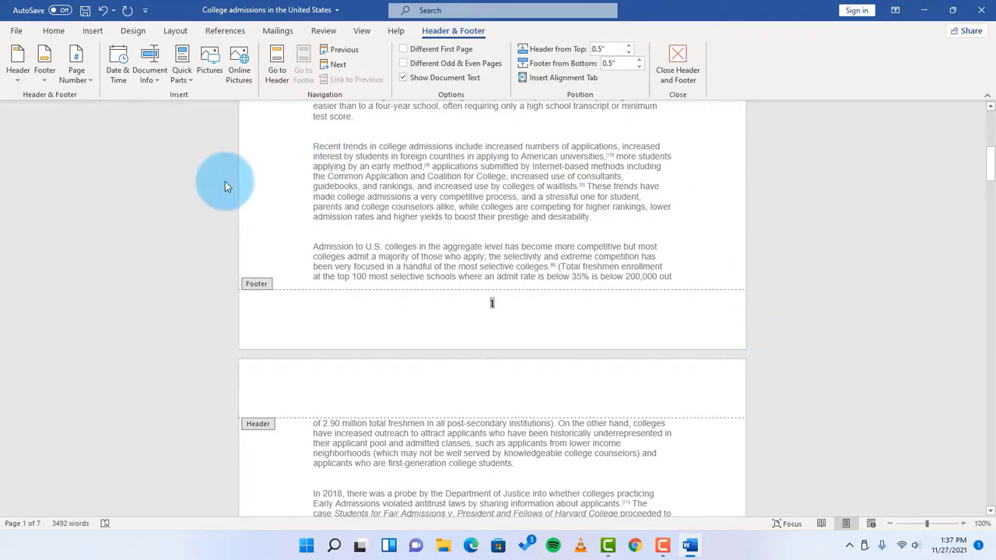
Format the page numbers to start at 0, keeping the 1, 2, 3 number format
left_click(90, 80)
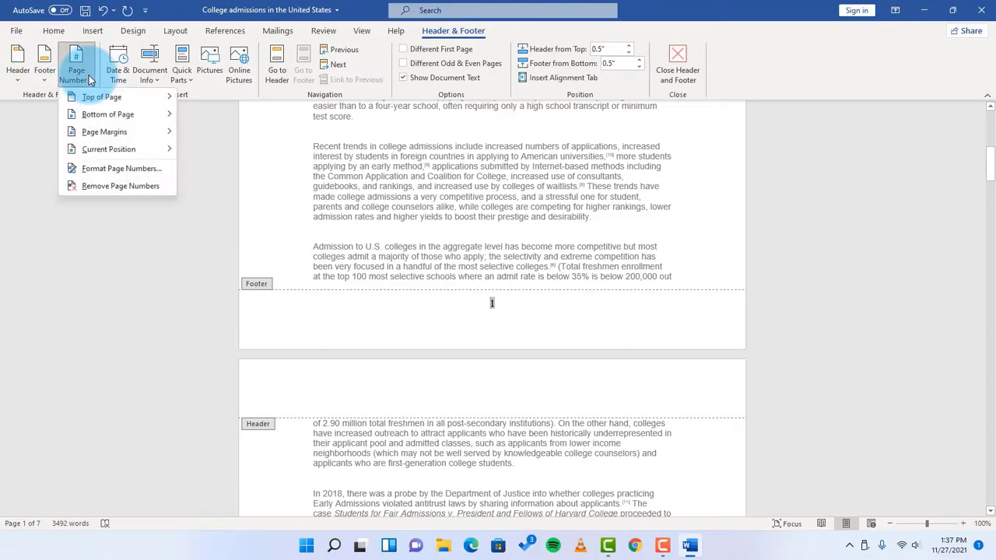
left_click(109, 169)
left_click_drag(505, 174, 717, 183)
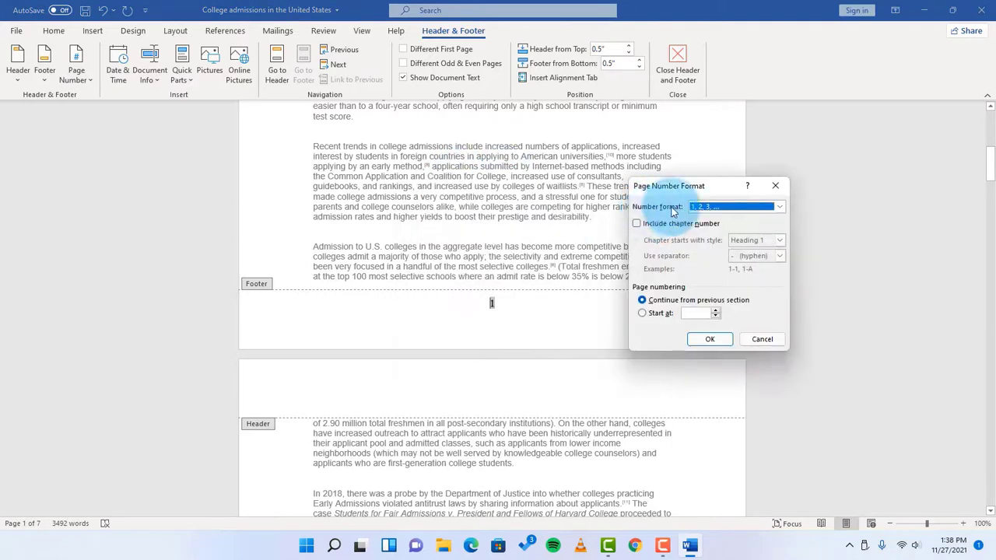
left_click(782, 205)
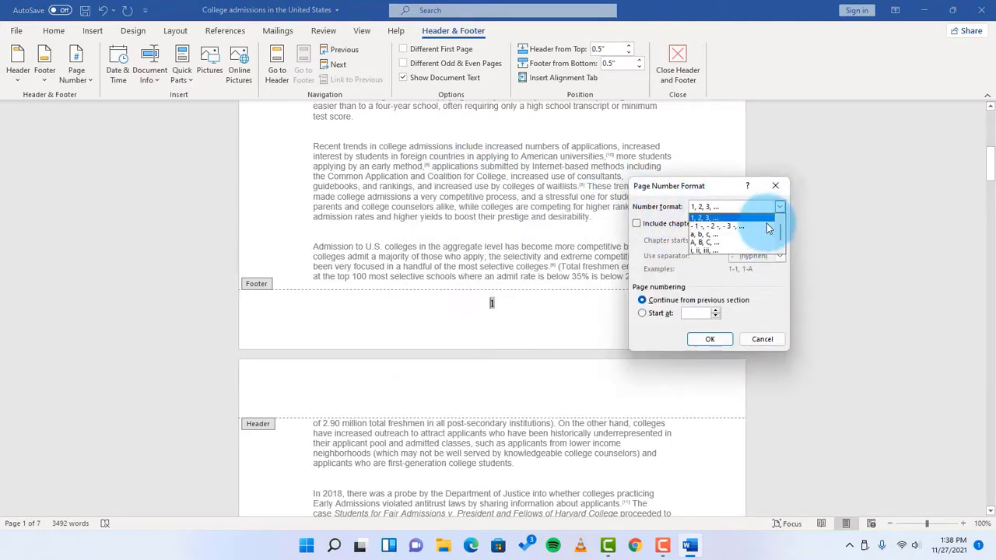
left_click(729, 190)
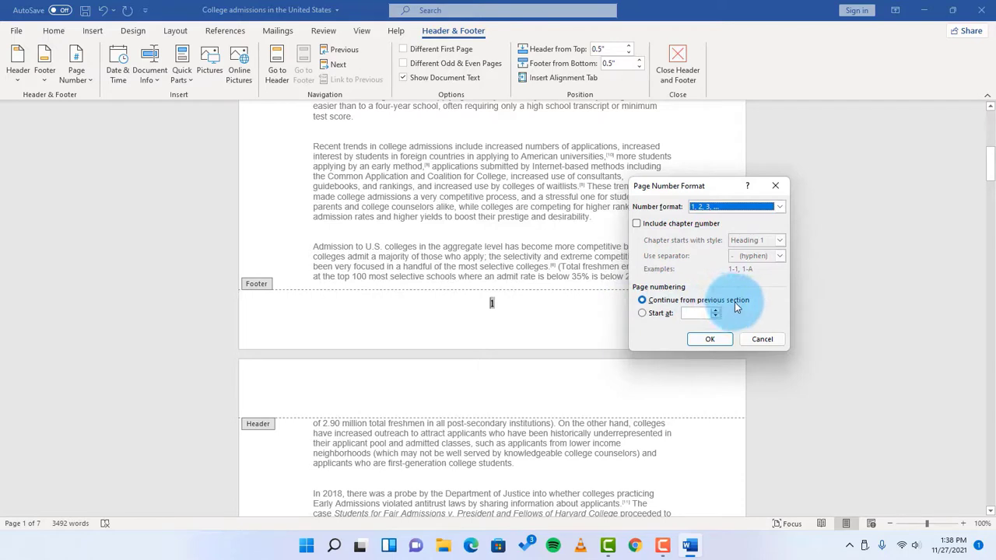
left_click(643, 314)
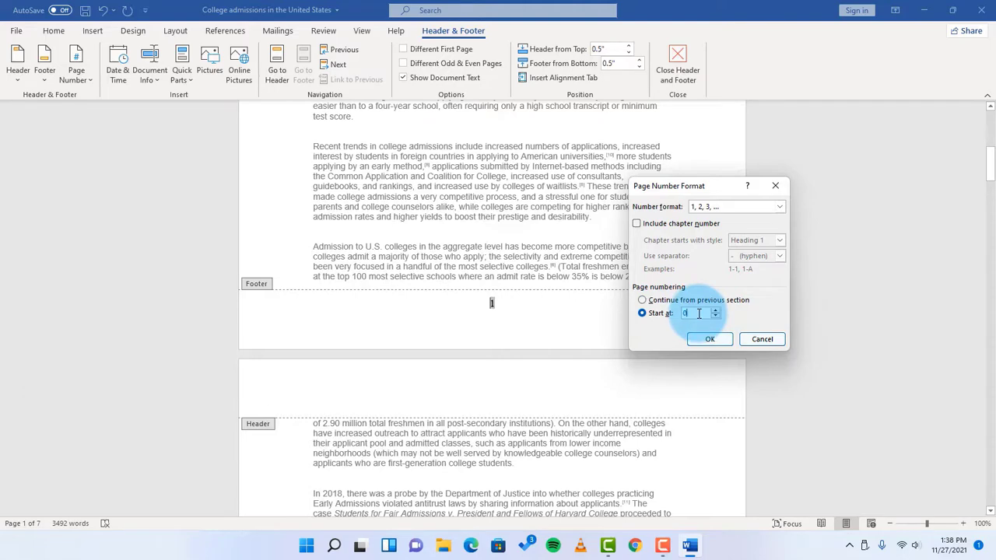
left_click(701, 346)
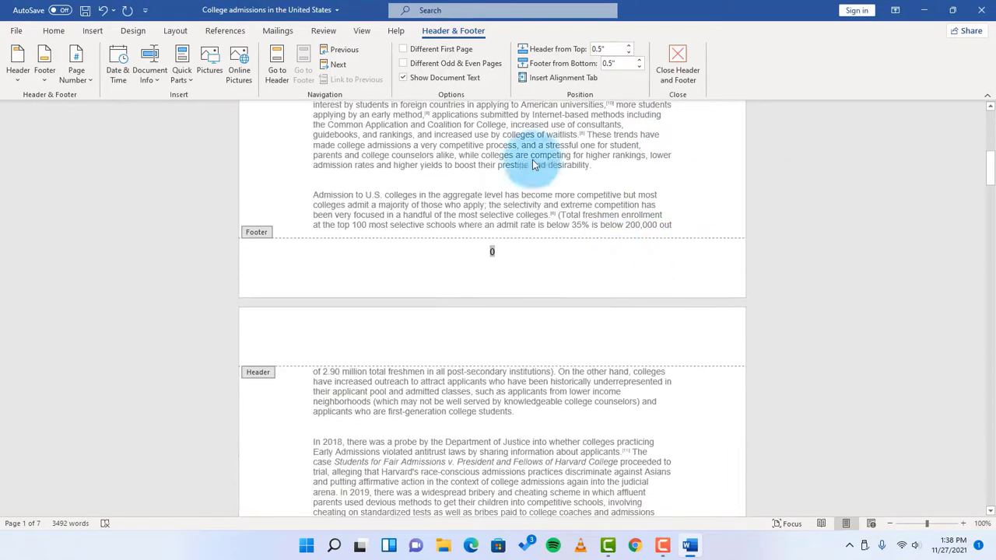
Check the renumbered footers and enable Different First Page to omit the number from page one
scroll(708, 214, "up", 5)
scroll(749, 254, "down", 12)
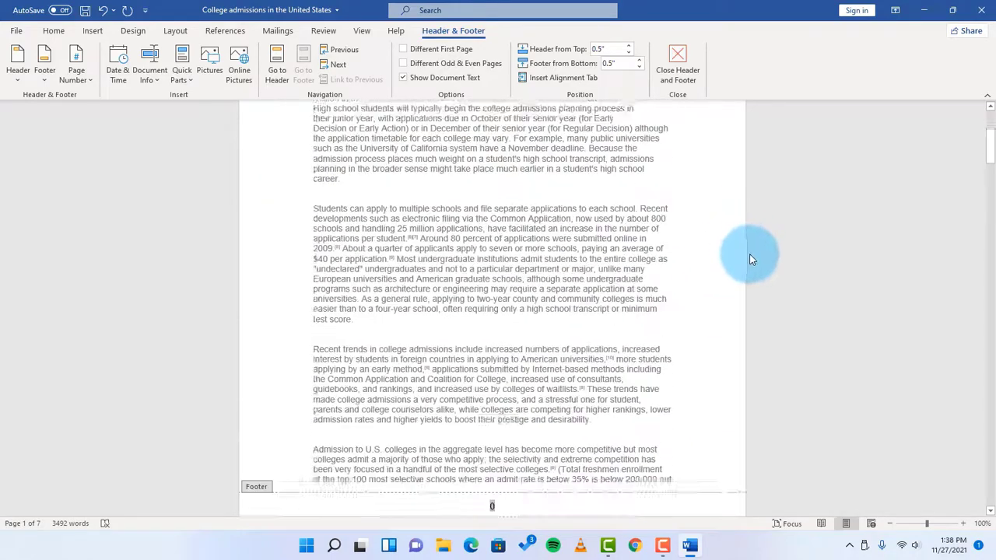
scroll(761, 254, "down", 4)
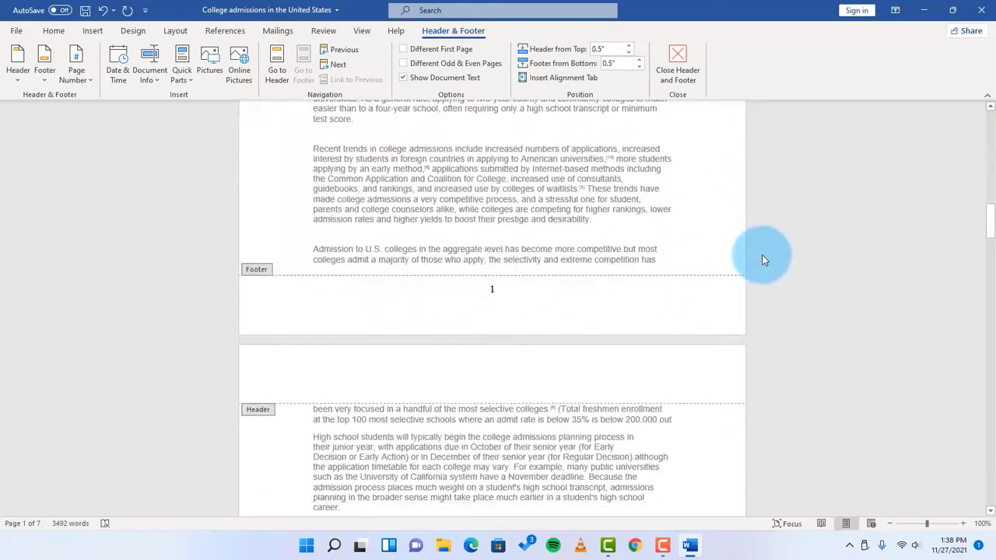
left_click_drag(994, 226, 994, 164)
left_click(446, 473)
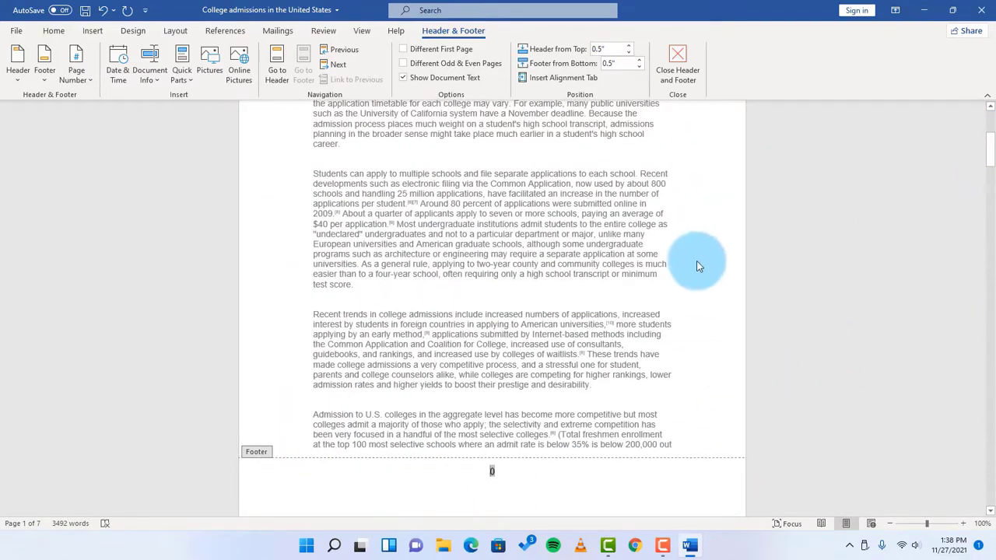
left_click(403, 49)
Examine the first-page footer and the footers of the following pages to check where the numbering begins
scroll(822, 336, "up", 4)
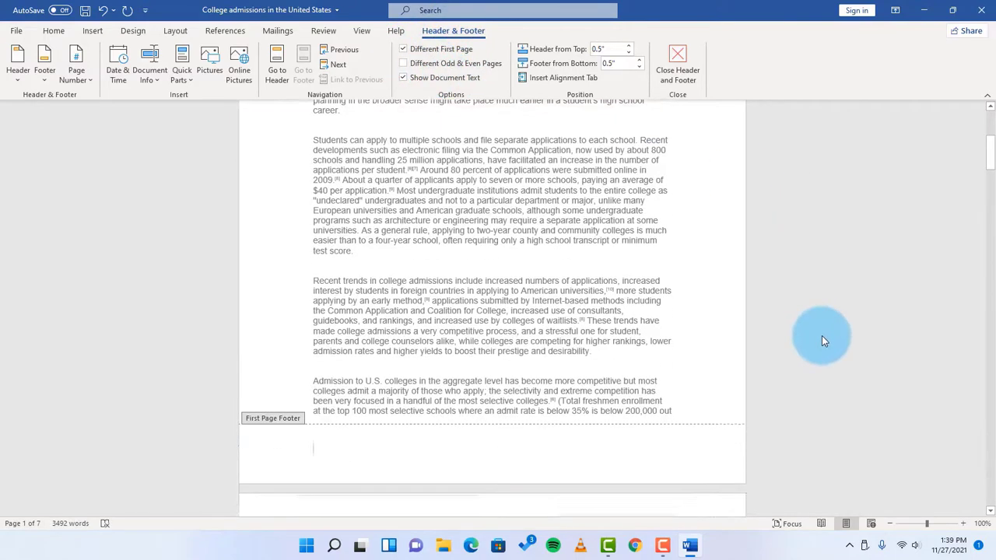
left_click_drag(991, 130, 990, 168)
left_click(495, 259)
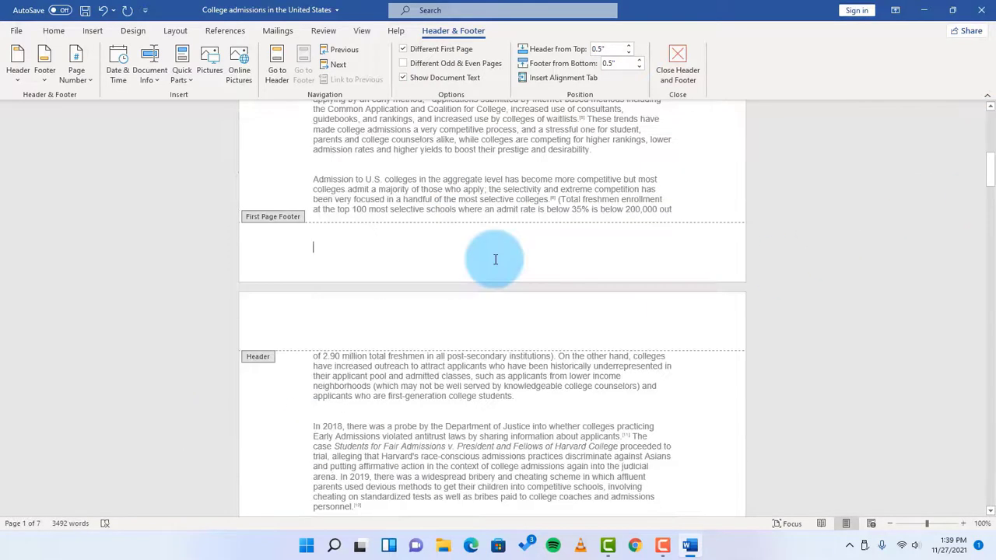
scroll(810, 272, "down", 2)
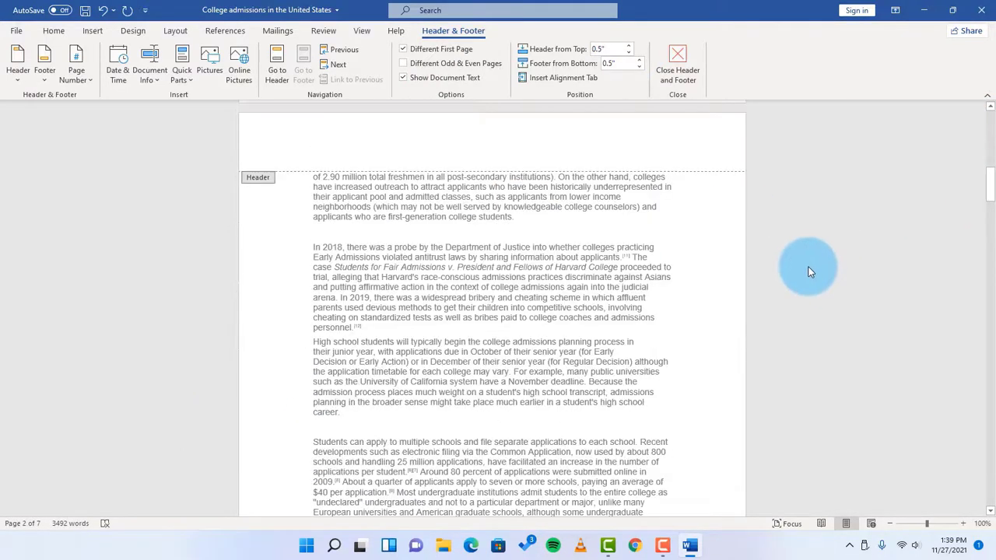
scroll(795, 286, "down", 3)
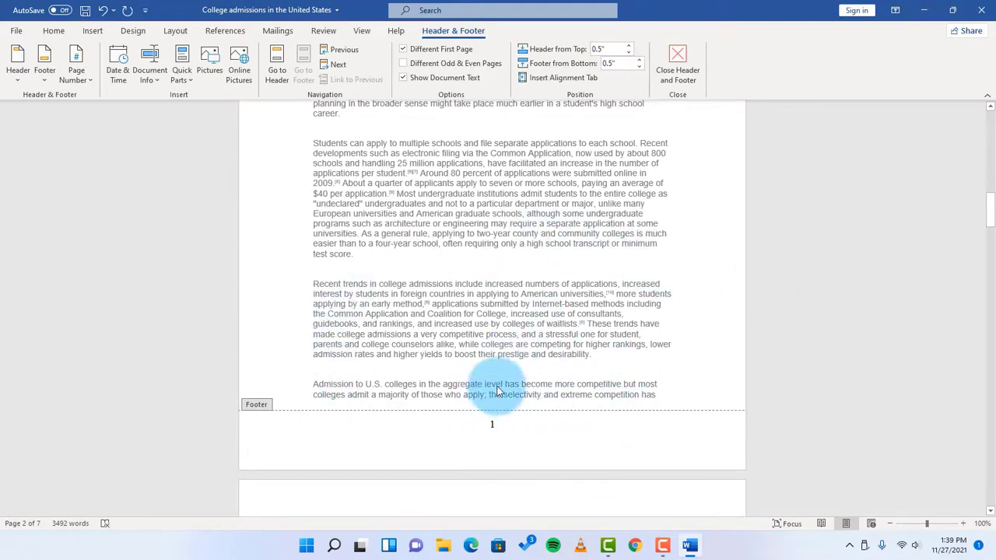
scroll(865, 389, "down", 7)
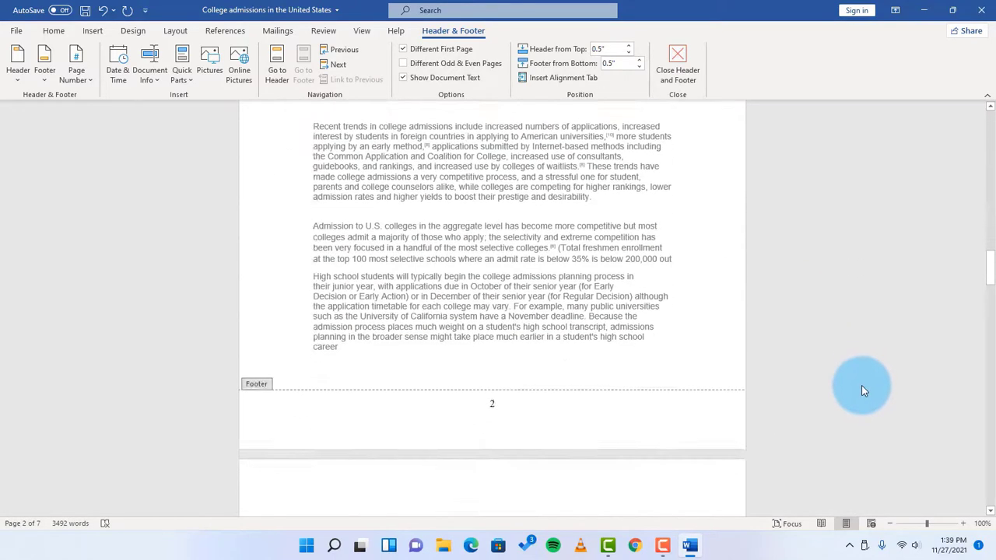
scroll(856, 381, "down", 5)
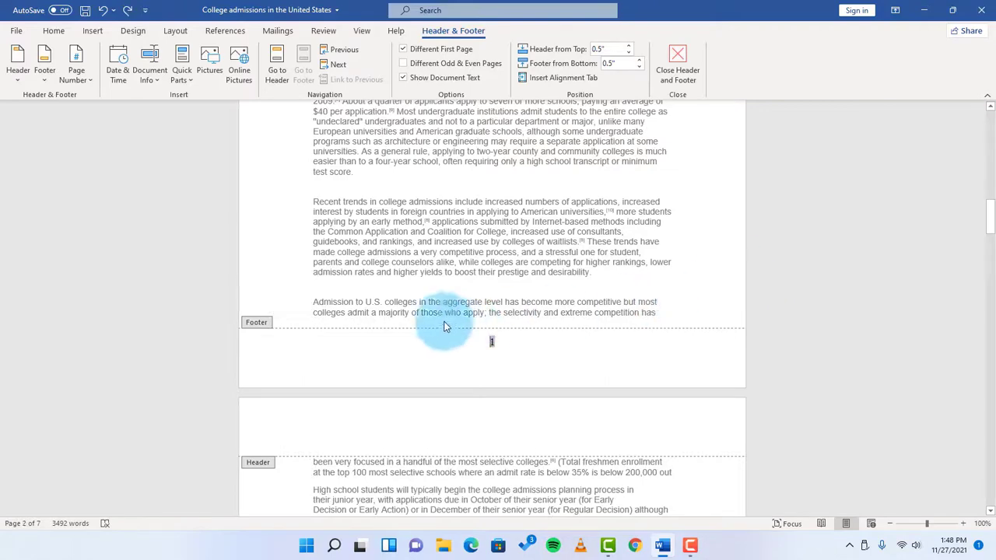
scroll(763, 319, "down", 3)
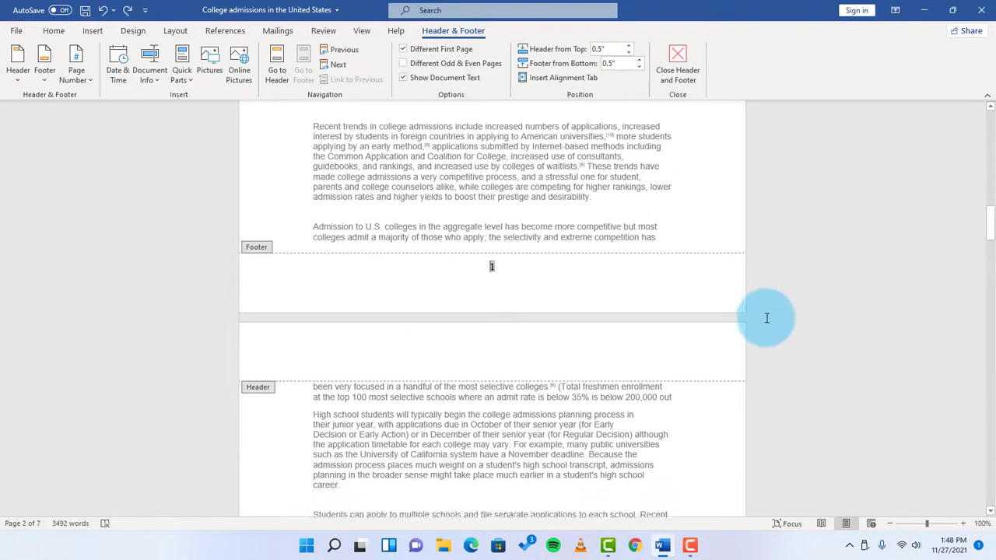
scroll(790, 279, "down", 2)
scroll(783, 285, "up", 5)
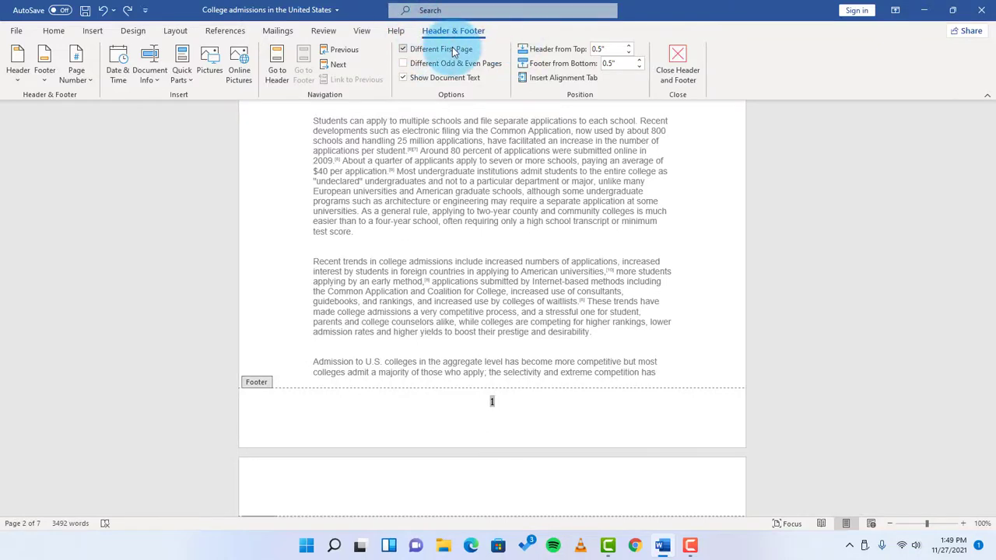
Remove the page numbers from the document and check the footers of the following pages
left_click(94, 31)
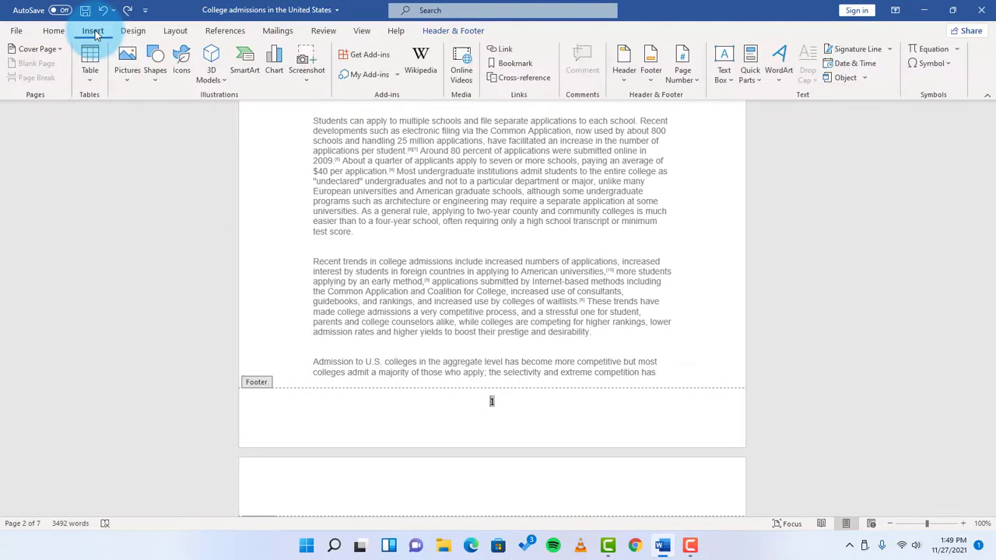
left_click(699, 81)
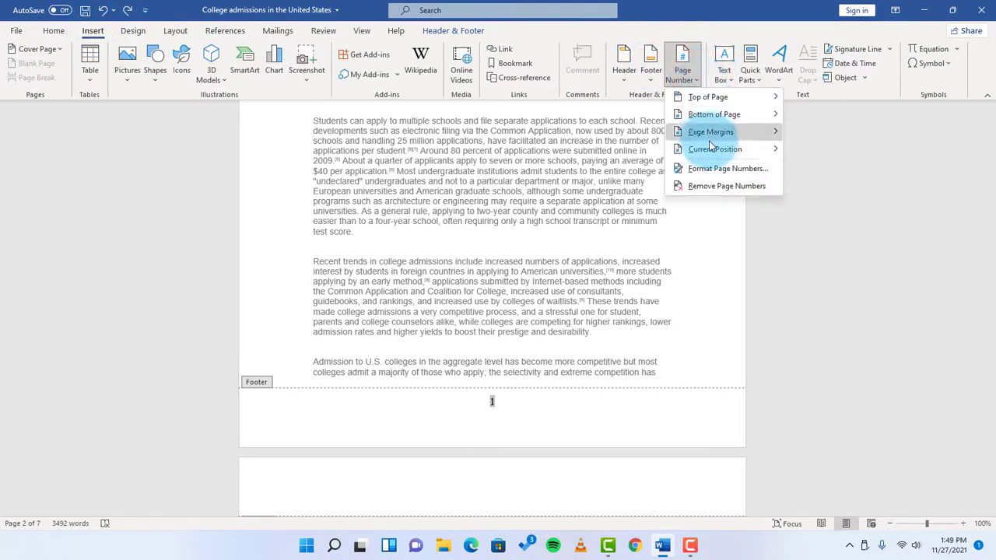
left_click(720, 187)
scroll(707, 259, "down", 10)
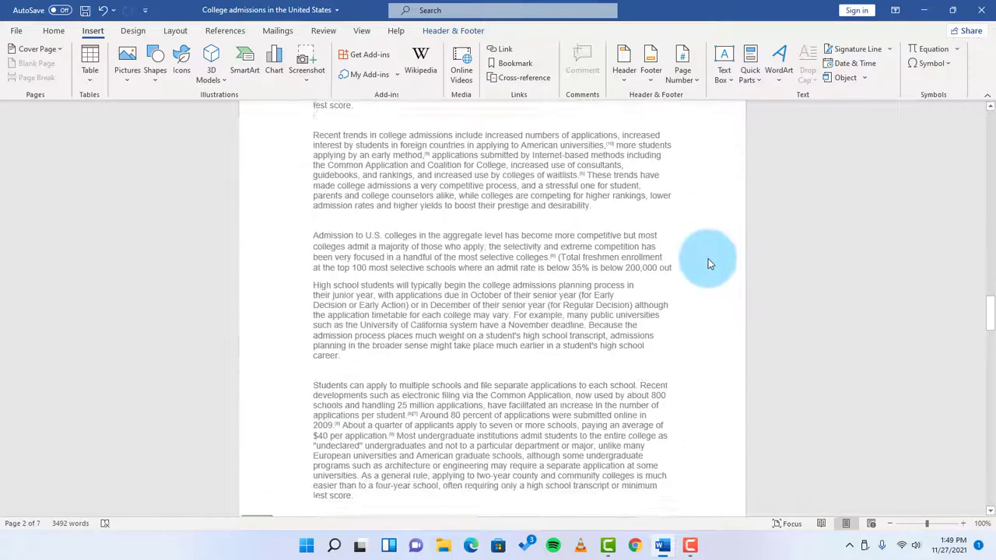
scroll(708, 263, "down", 20)
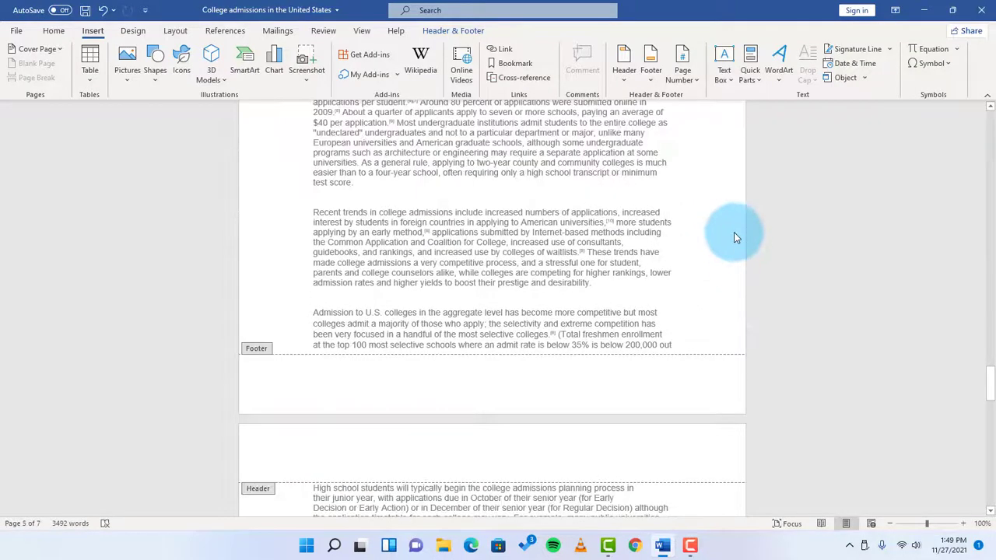